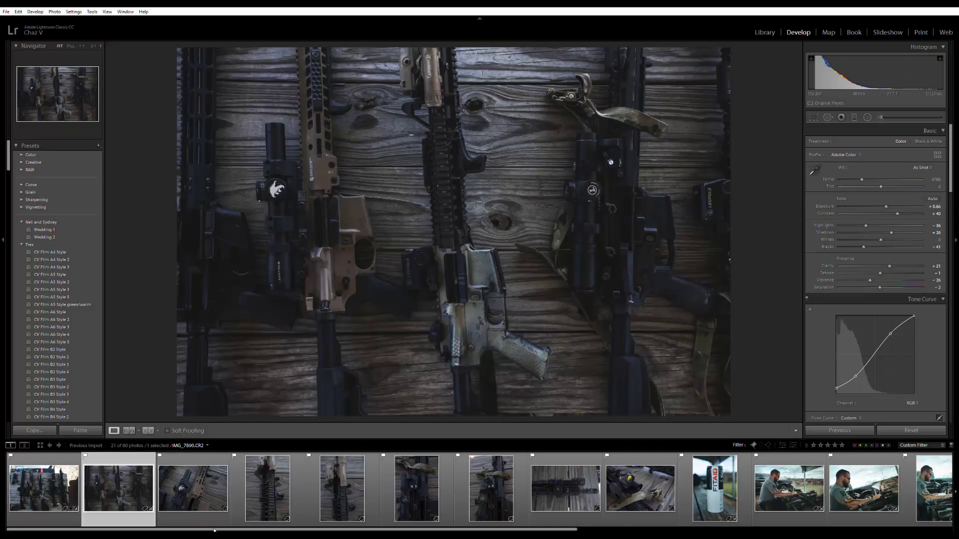
# Step: Paste the copied develop settings onto gun photos three through nine in the filmstrip
pyautogui.click(186, 491)
pyautogui.keyDown('shift'); pyautogui.click(640, 466); pyautogui.keyUp('shift')
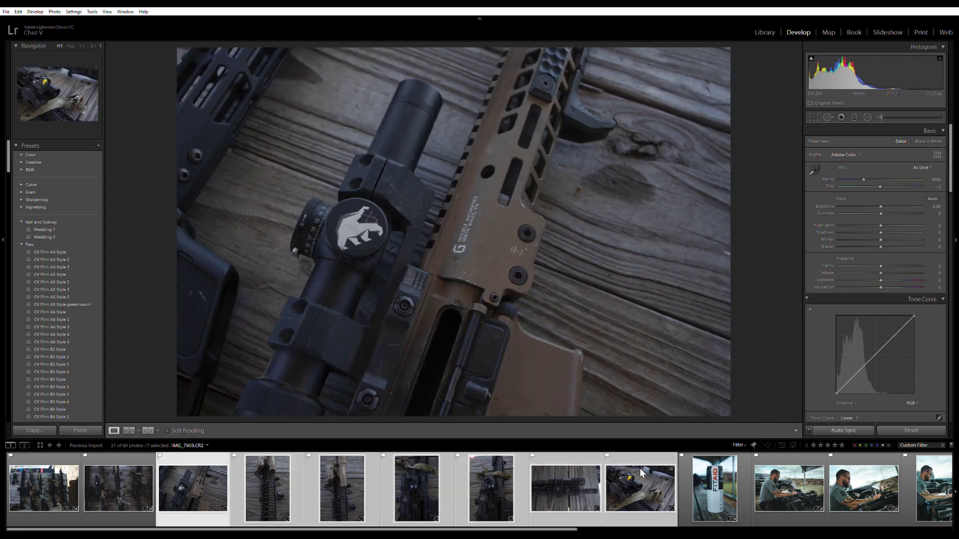
pyautogui.hotkey('ctrl', 'shift', 'v')
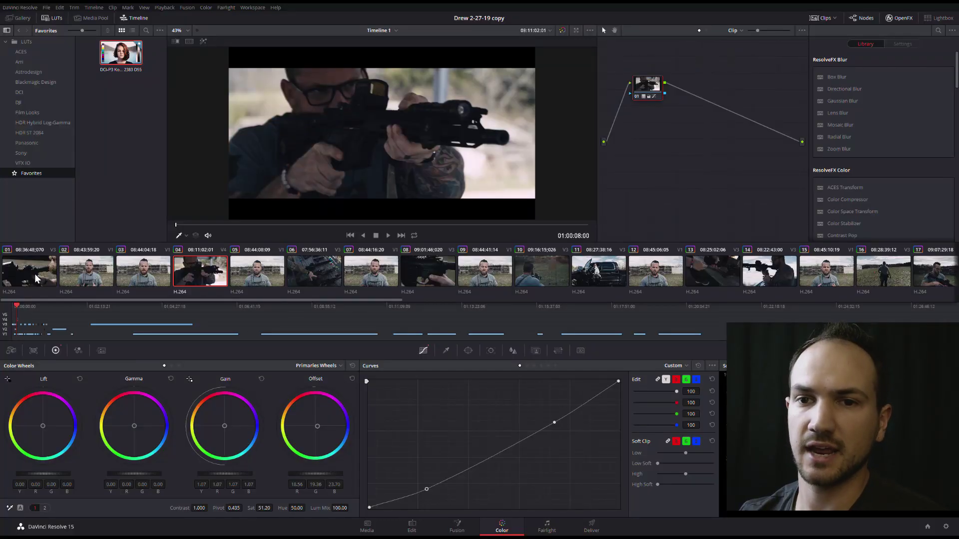
pyautogui.click(412, 527)
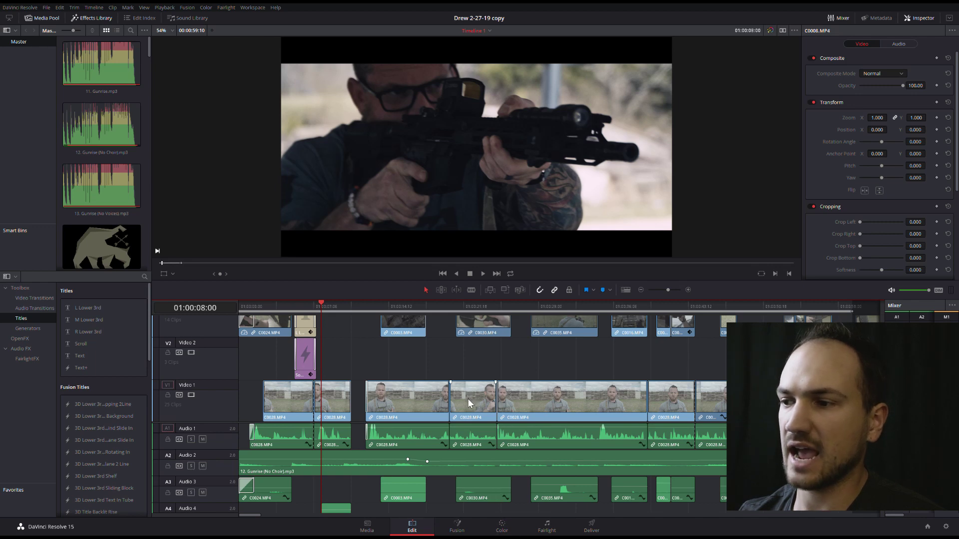
pyautogui.click(503, 527)
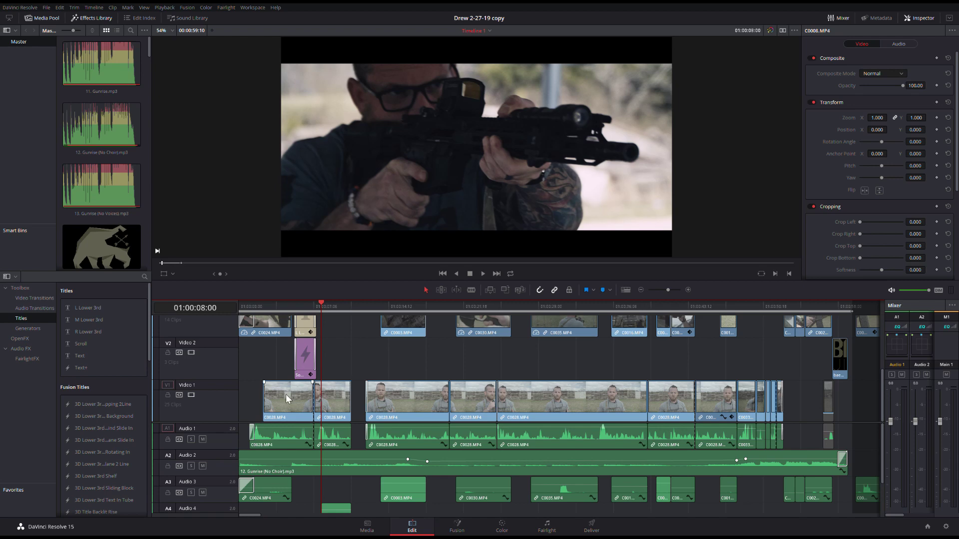
pyautogui.click(502, 527)
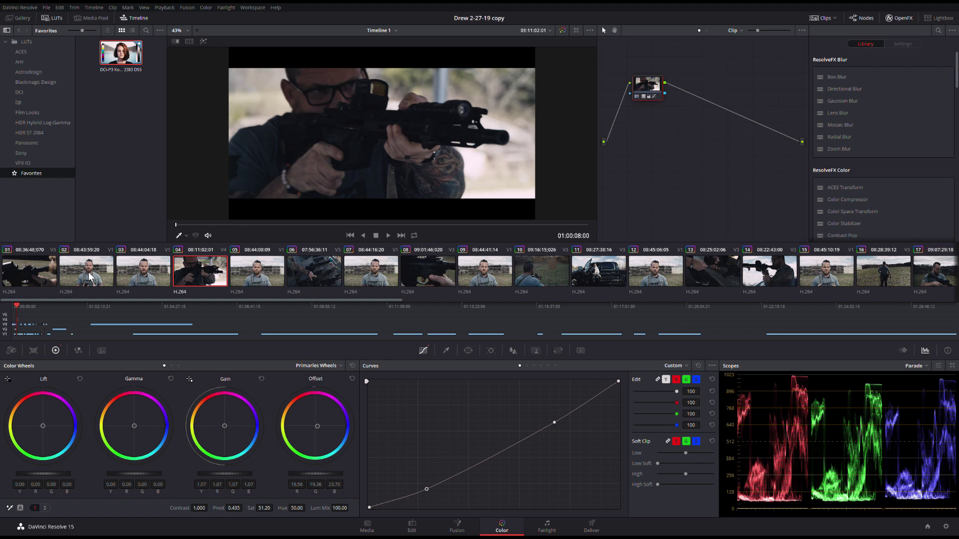
pyautogui.click(90, 276)
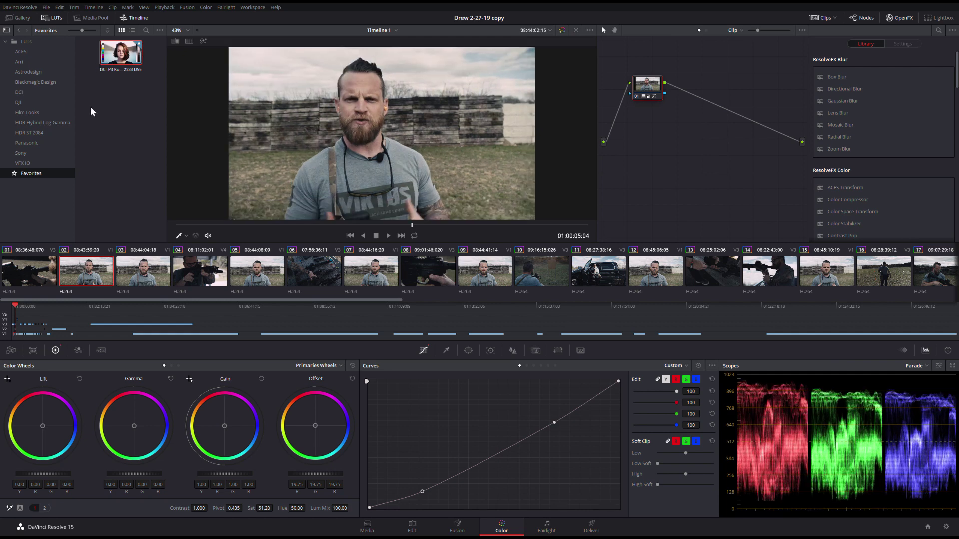
# Step: Apply the favourite DCI-P3 film LUT to clip 02's node
pyautogui.click(27, 112)
pyautogui.click(25, 173)
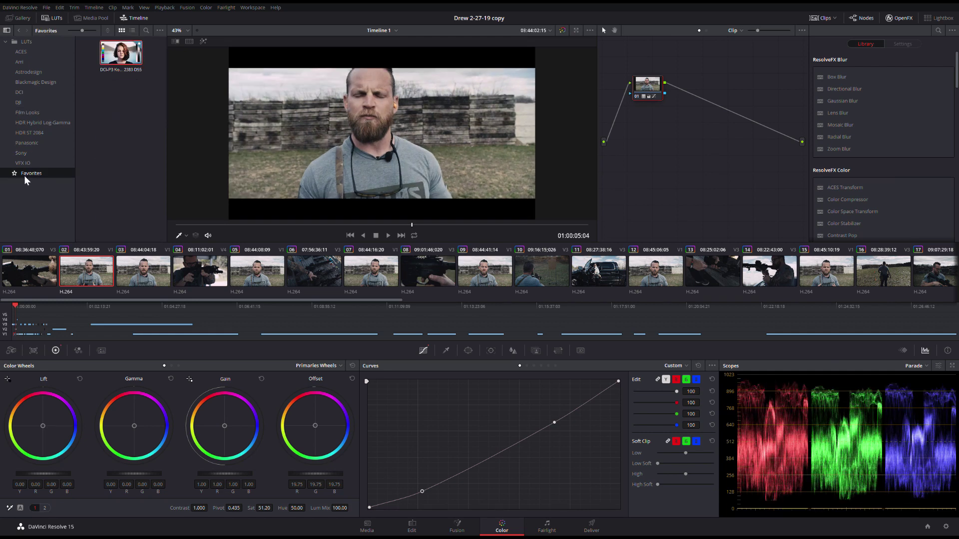
pyautogui.moveTo(123, 60); pyautogui.dragTo(646, 85)
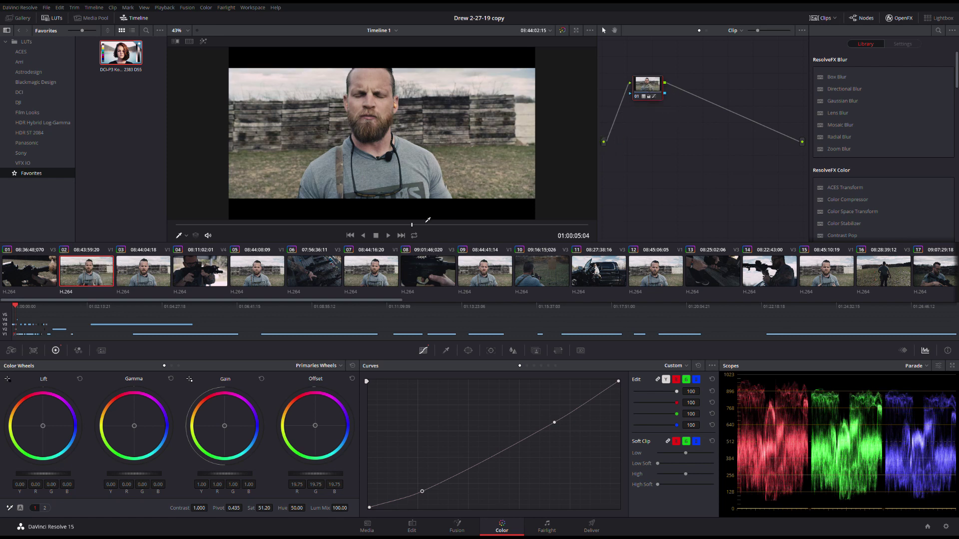
# Step: Adjust the custom curve's upper and lower points and set Temperature to -20
pyautogui.moveTo(556, 418); pyautogui.dragTo(555, 419)
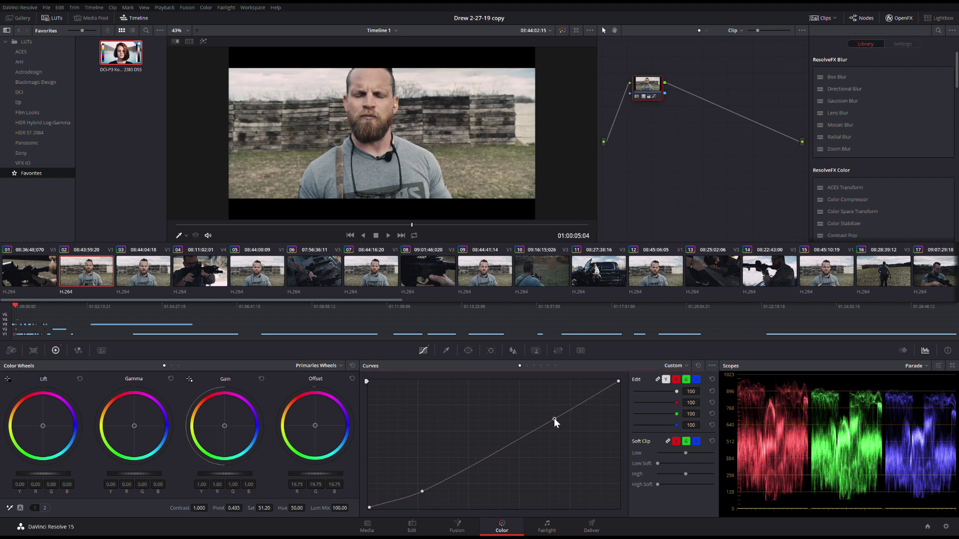
pyautogui.moveTo(421, 490); pyautogui.dragTo(423, 493)
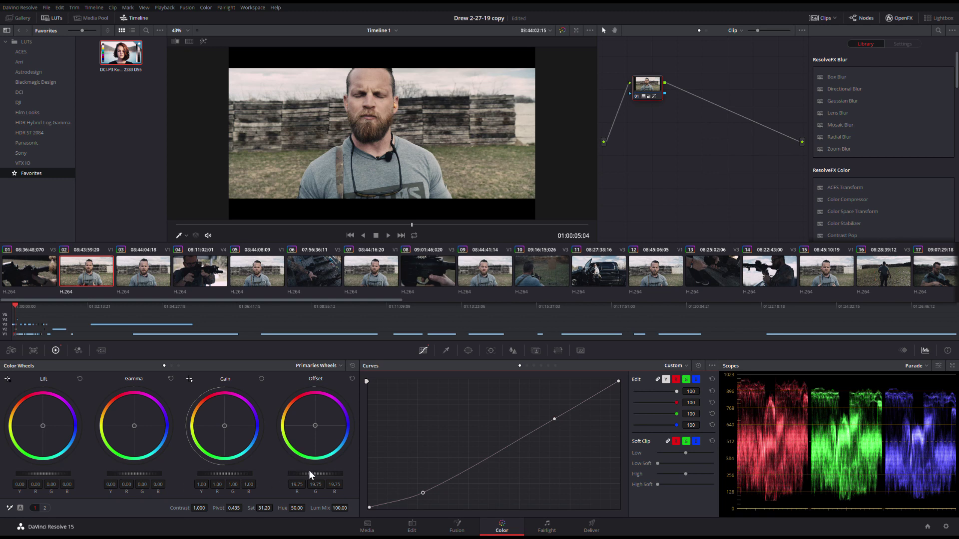
pyautogui.click(45, 508)
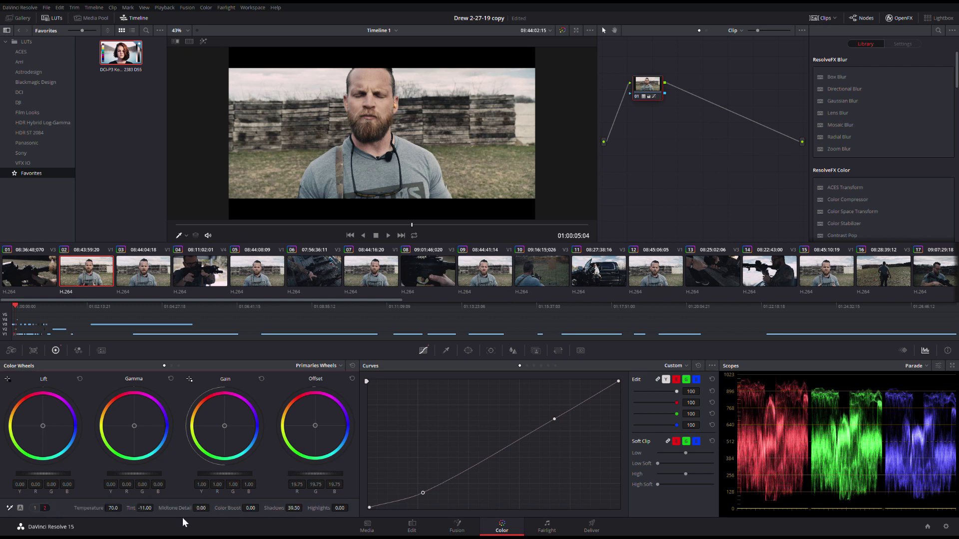
pyautogui.moveTo(118, 509); pyautogui.dragTo(118, 509)
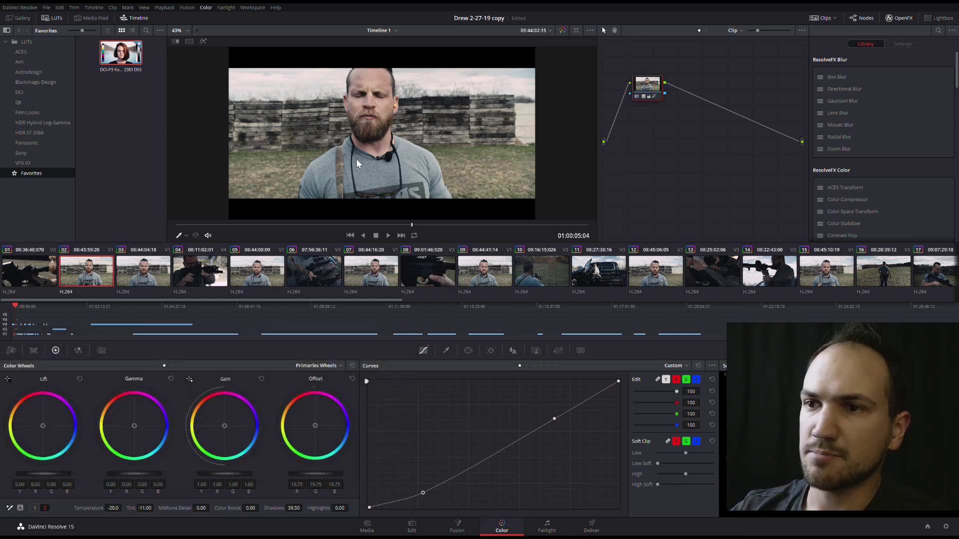
pyautogui.click(128, 111)
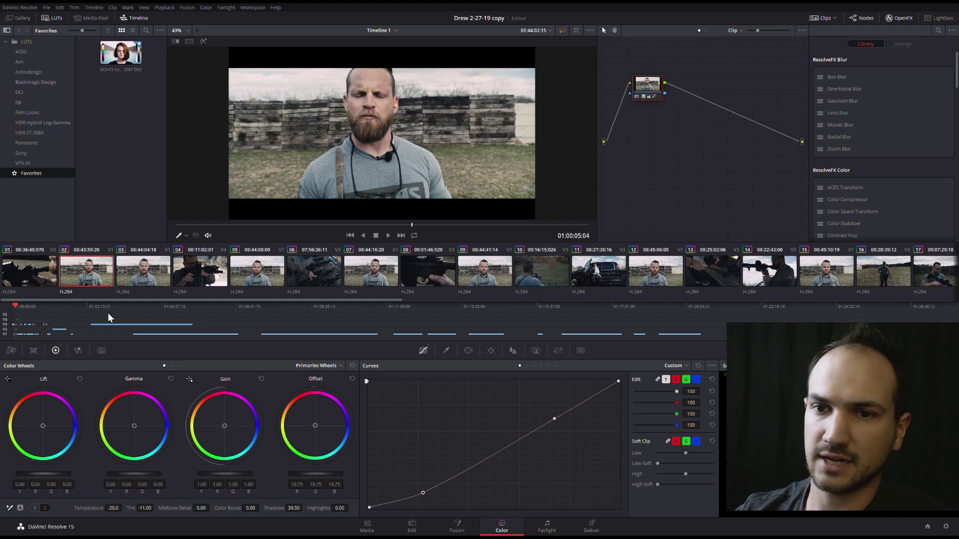
pyautogui.hotkey('ctrl', '-')
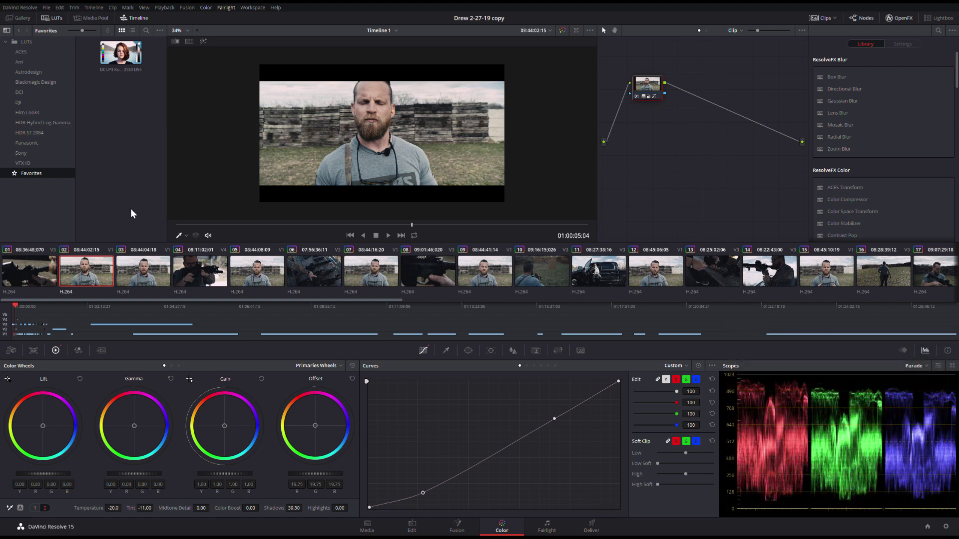
pyautogui.click(136, 272)
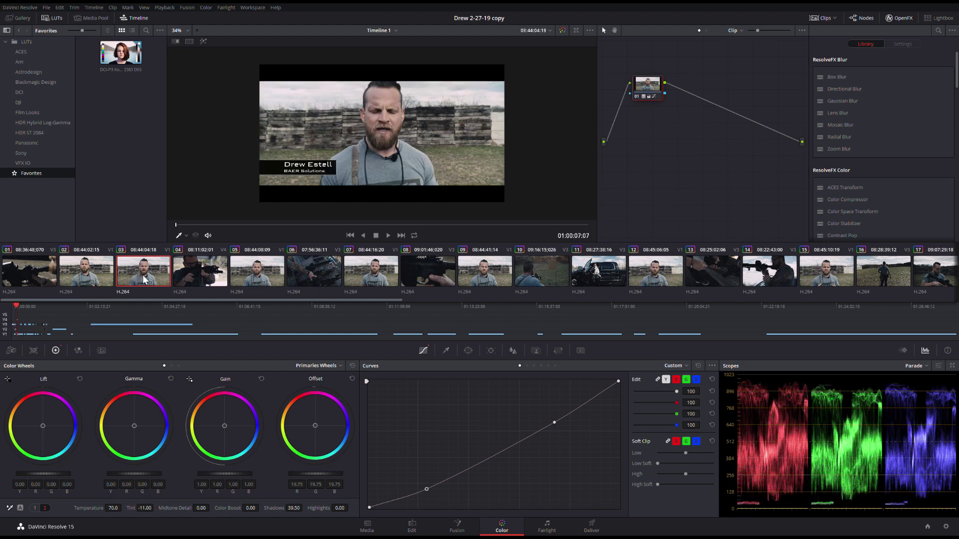
# Step: Load memory A (Ctrl+1) onto clips 03 and 05, then return to clip 02
pyautogui.hotkey('ctrl', '1')
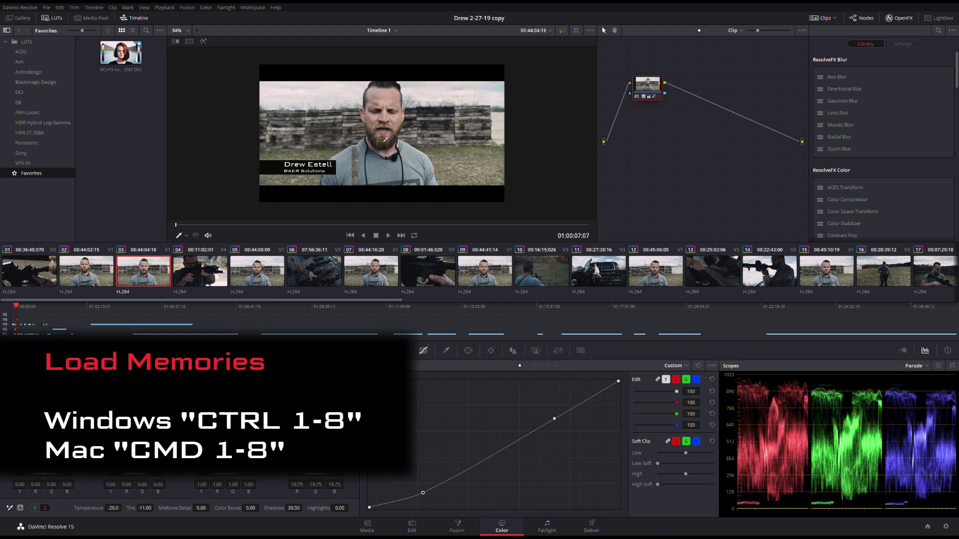
pyautogui.click(354, 250)
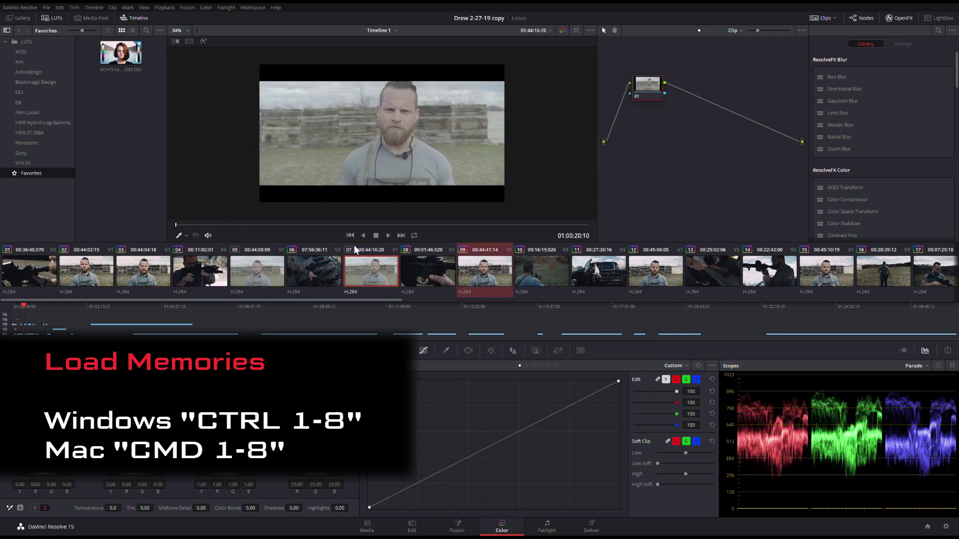
pyautogui.click(248, 279)
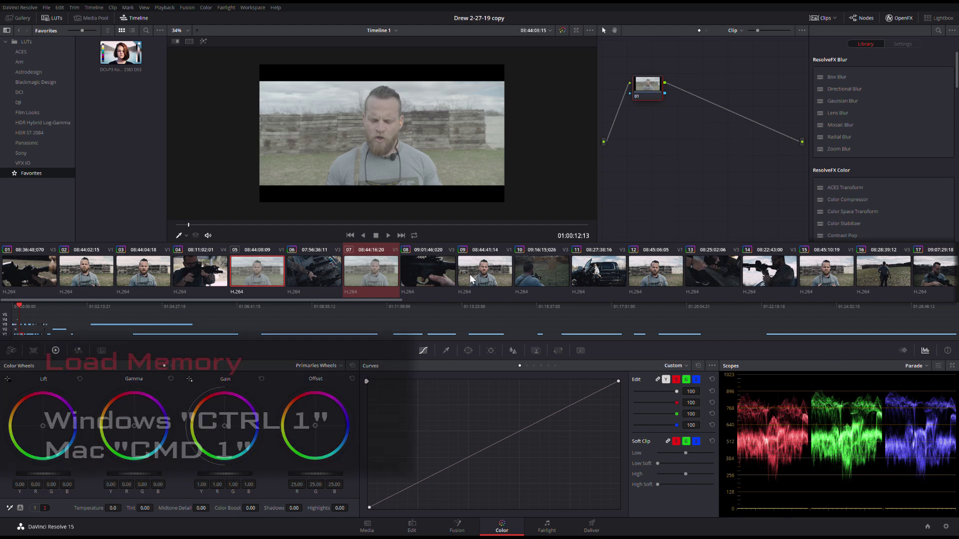
pyautogui.hotkey('ctrl', '1')
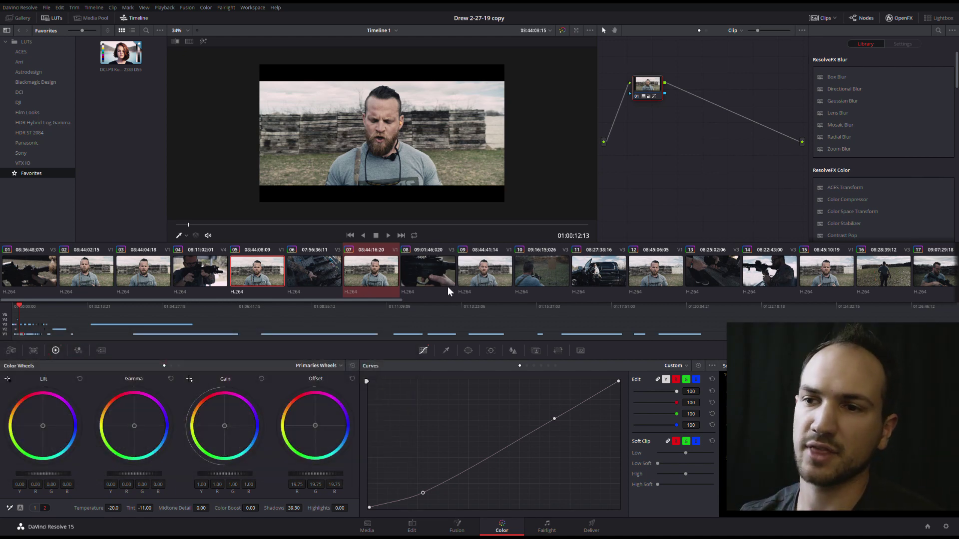
pyautogui.click(86, 281)
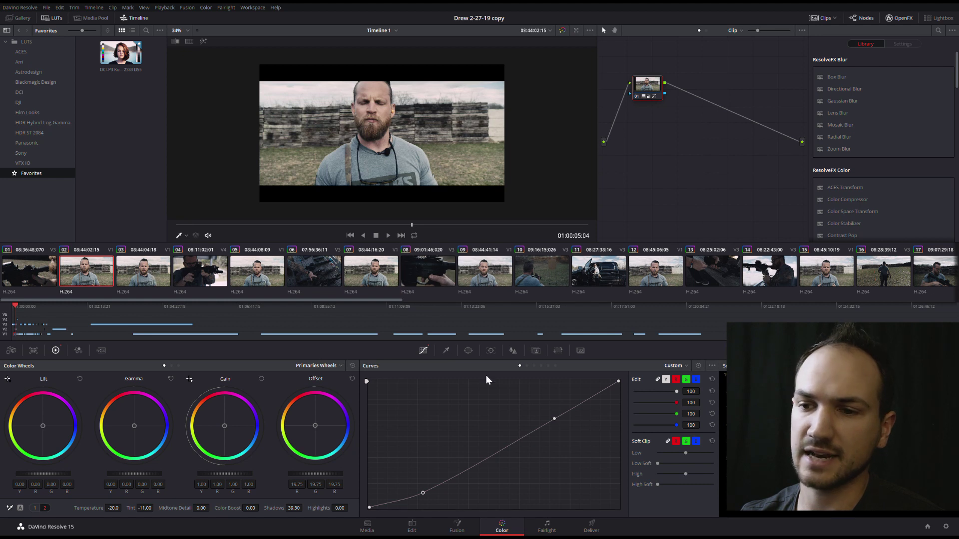
# Step: Group clips 03, 05, 07, 09, 12 and 15, load memory A onto them, then return to clip 02
pyautogui.click(139, 279)
pyautogui.keyDown('ctrl'); pyautogui.click(245, 279); pyautogui.keyUp('ctrl')
pyautogui.keyDown('ctrl'); pyautogui.click(391, 273); pyautogui.keyUp('ctrl')
pyautogui.keyDown('ctrl'); pyautogui.click(493, 271); pyautogui.keyUp('ctrl')
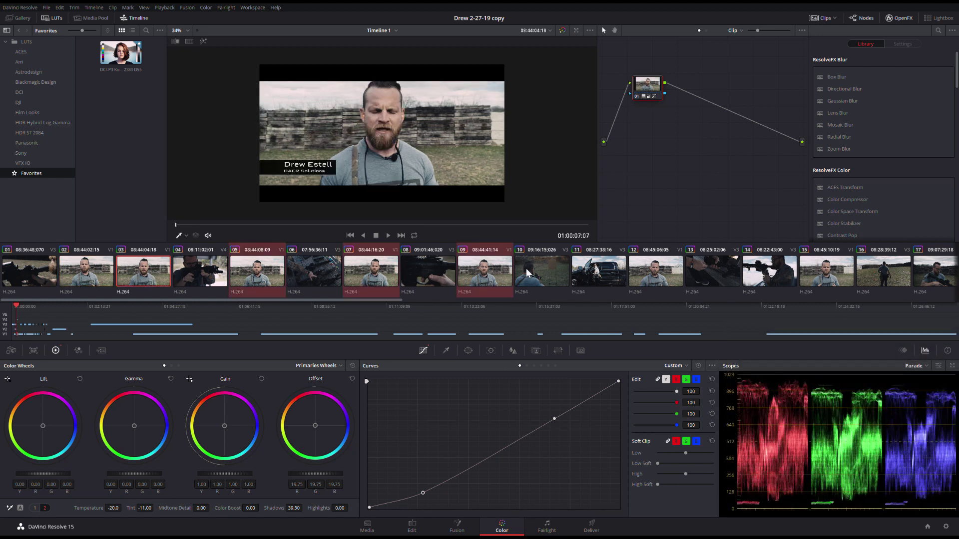
pyautogui.keyDown('ctrl'); pyautogui.click(652, 275); pyautogui.keyUp('ctrl')
pyautogui.keyDown('ctrl'); pyautogui.click(842, 274); pyautogui.keyUp('ctrl')
pyautogui.scroll(-5, 842, 273)
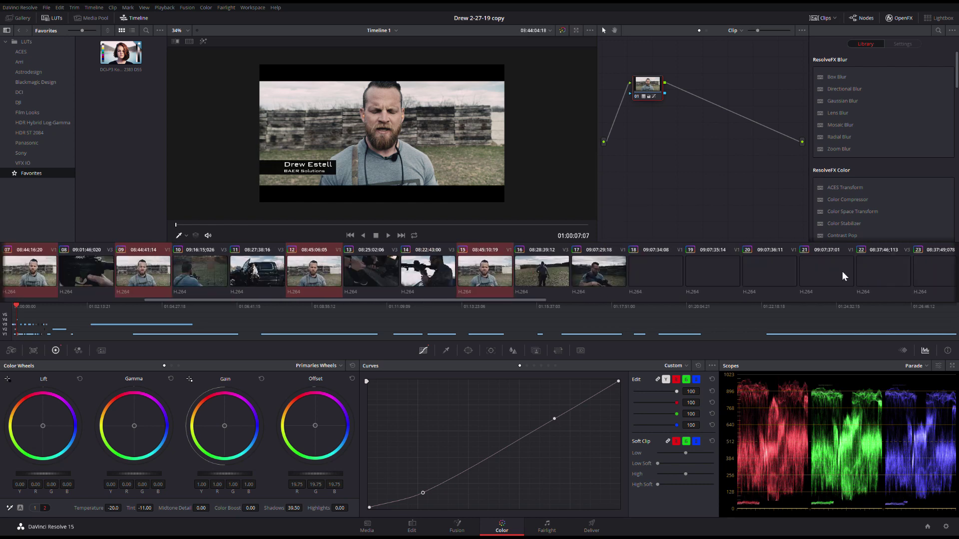
pyautogui.scroll(5, 842, 271)
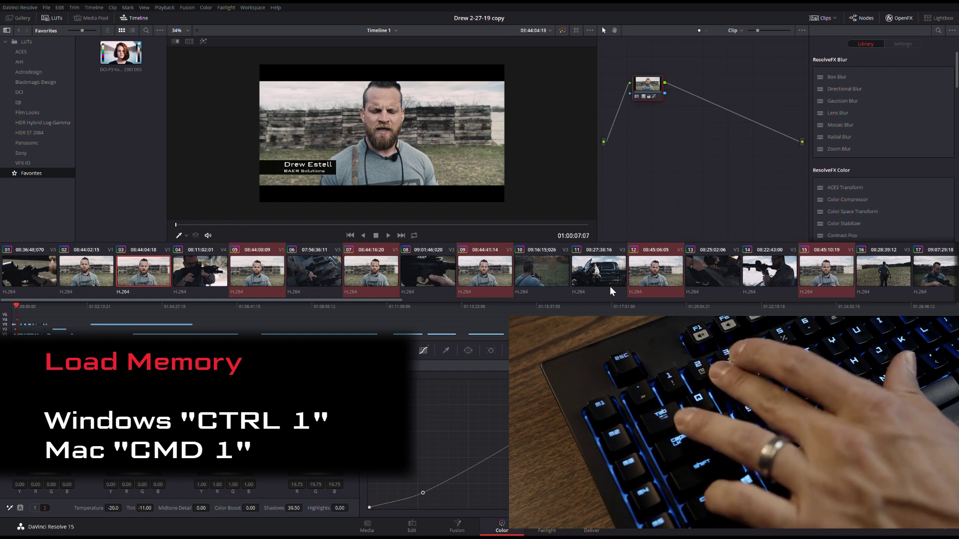
pyautogui.hotkey('ctrl', '1')
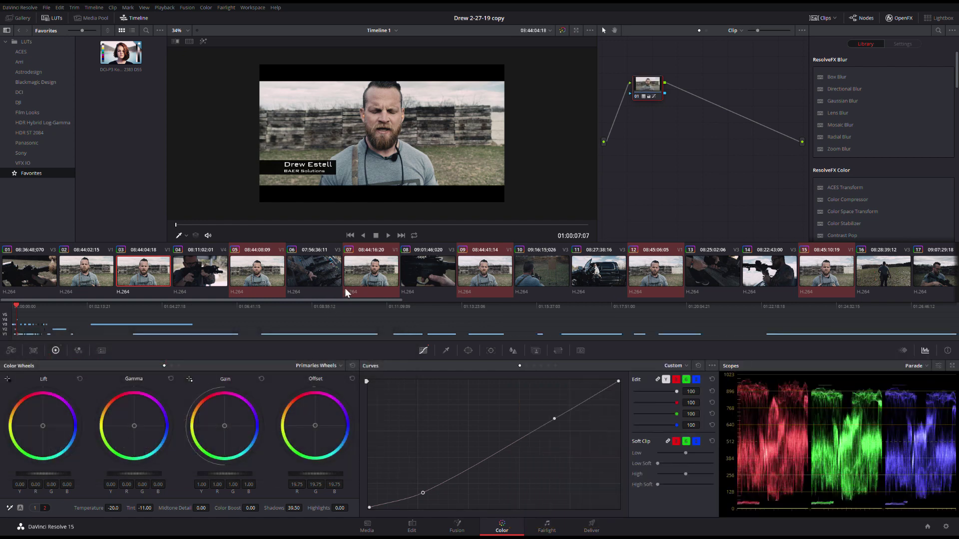
pyautogui.click(73, 274)
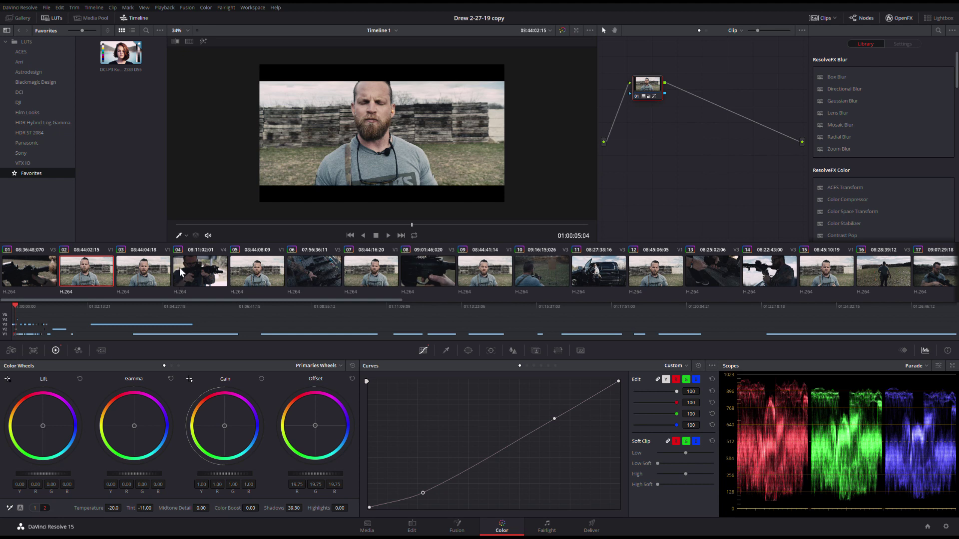
# Step: Give clip 01 an S-curve with a lowered shadow point and a raised upper point
pyautogui.click(25, 276)
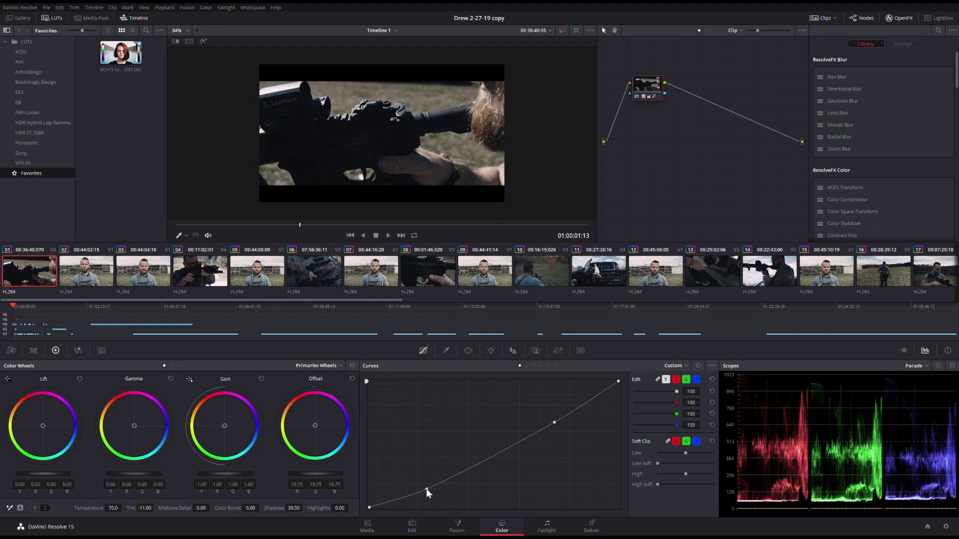
pyautogui.moveTo(436, 496); pyautogui.dragTo(435, 495)
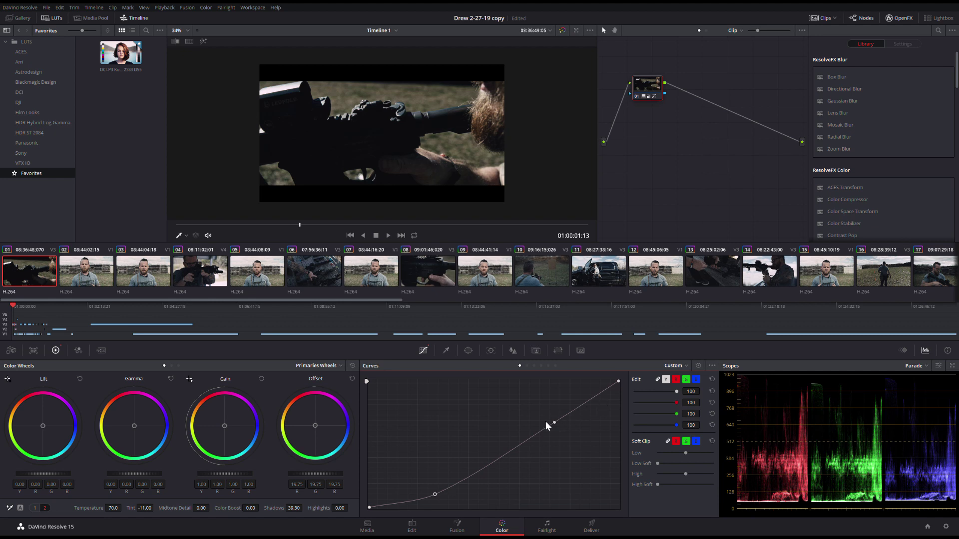
pyautogui.moveTo(555, 423); pyautogui.dragTo(561, 429)
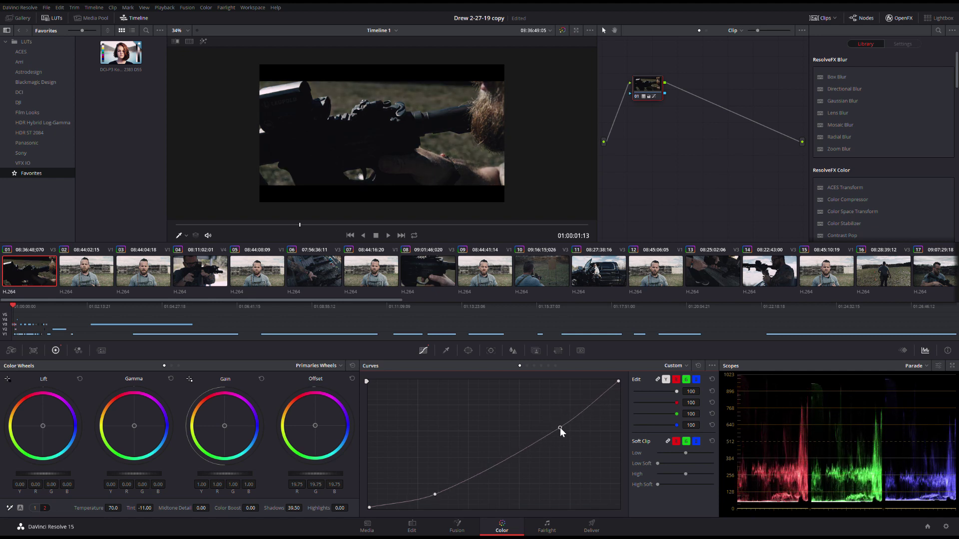
pyautogui.moveTo(562, 433); pyautogui.dragTo(552, 425)
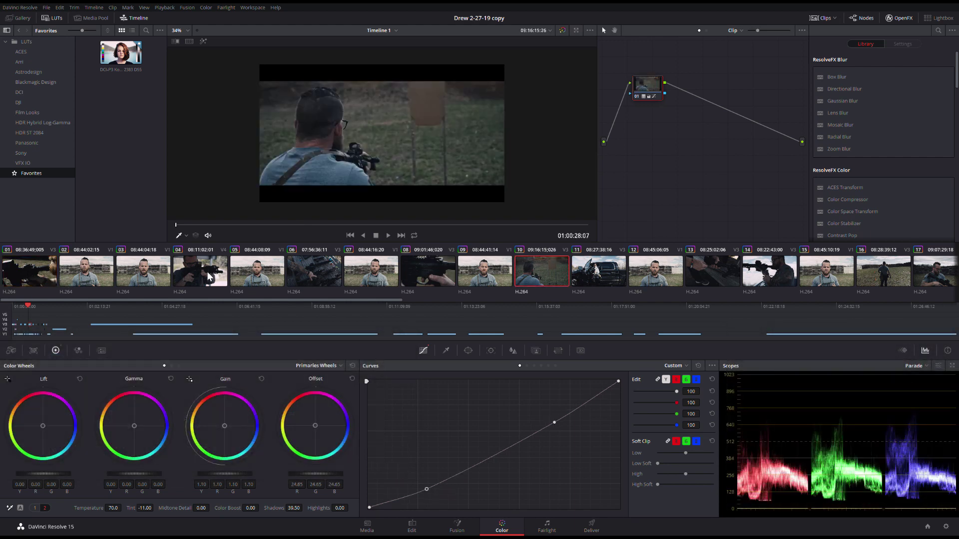
# Step: Load the second saved memory (Ctrl+2) onto selected clips 04, 06 and 08
pyautogui.keyDown('ctrl'); pyautogui.click(205, 278); pyautogui.keyUp('ctrl')
pyautogui.keyDown('ctrl'); pyautogui.click(314, 279); pyautogui.keyUp('ctrl')
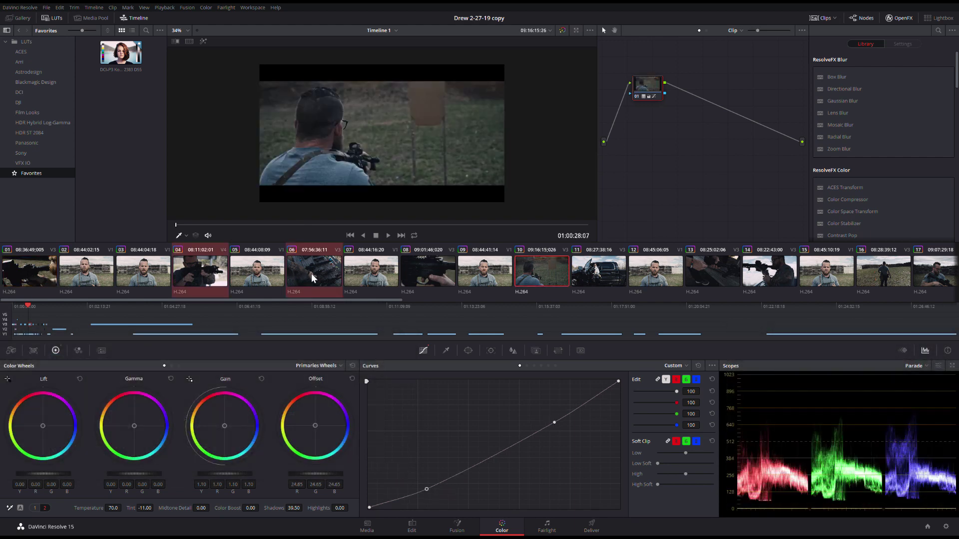
pyautogui.keyDown('ctrl'); pyautogui.click(421, 281); pyautogui.keyUp('ctrl')
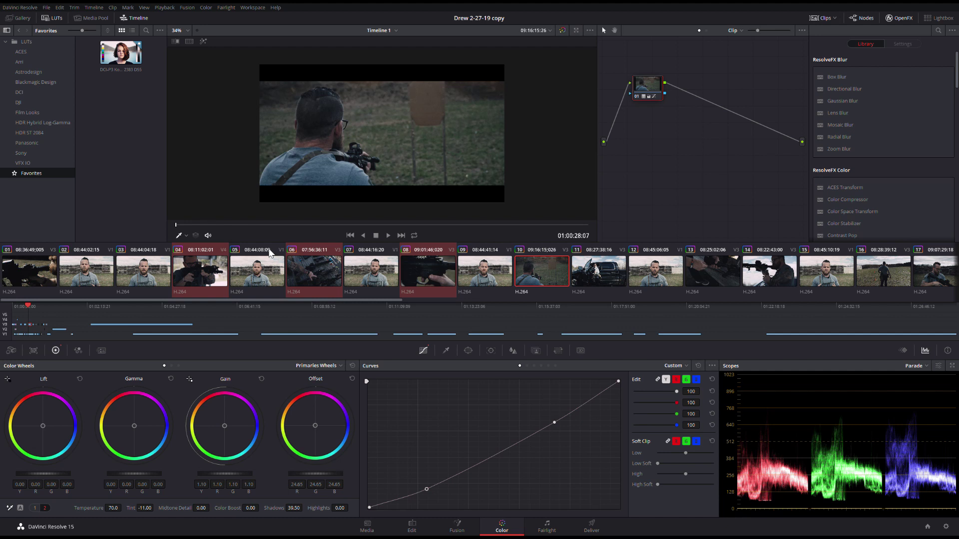
pyautogui.hotkey('ctrl', '2')
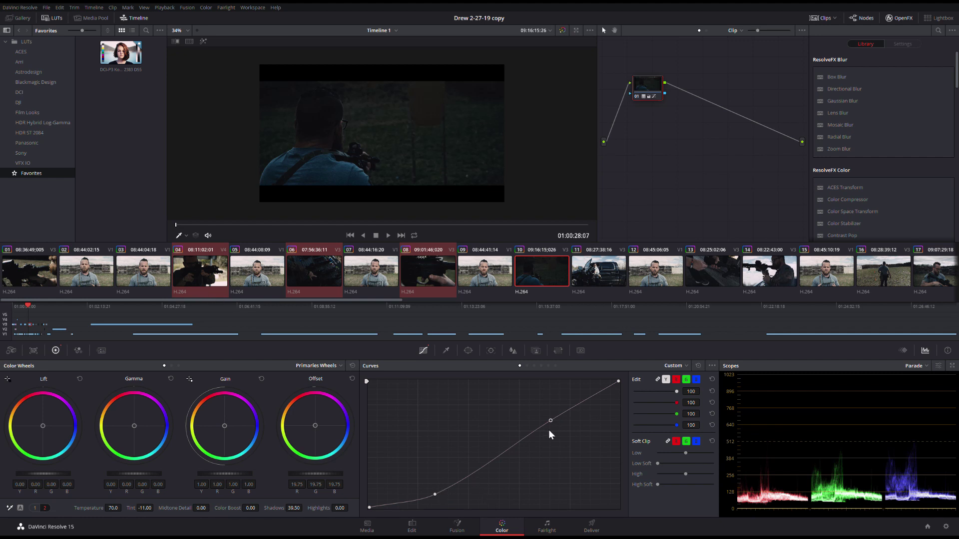
# Step: Raise the lower curve point on clips 04, 06 and 08 in turn to lift their shadows
pyautogui.click(215, 282)
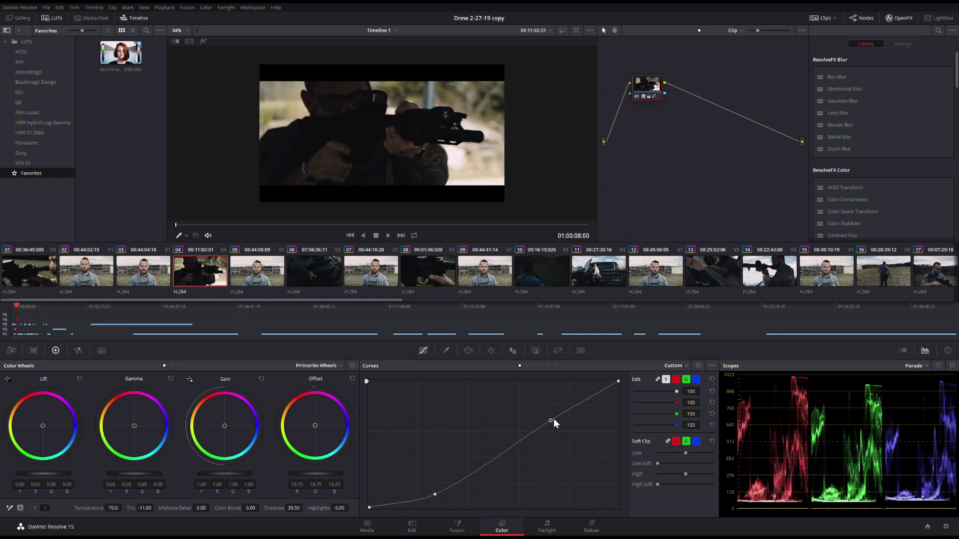
pyautogui.moveTo(435, 494); pyautogui.dragTo(433, 481)
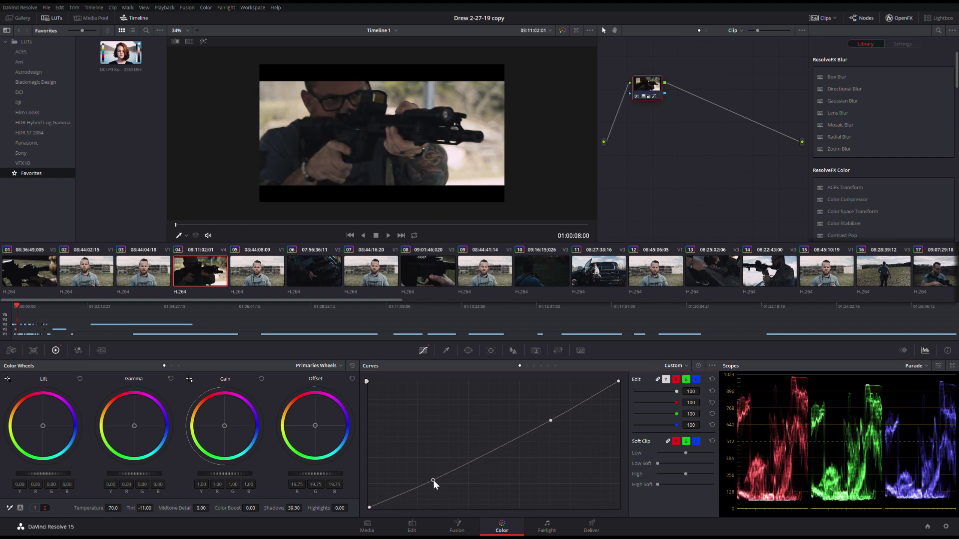
pyautogui.click(320, 272)
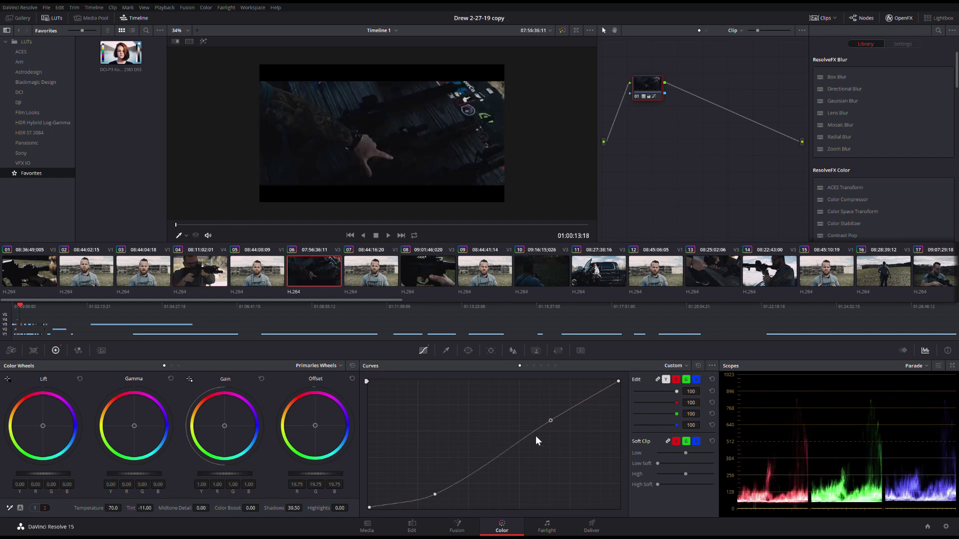
pyautogui.moveTo(434, 495); pyautogui.dragTo(432, 487)
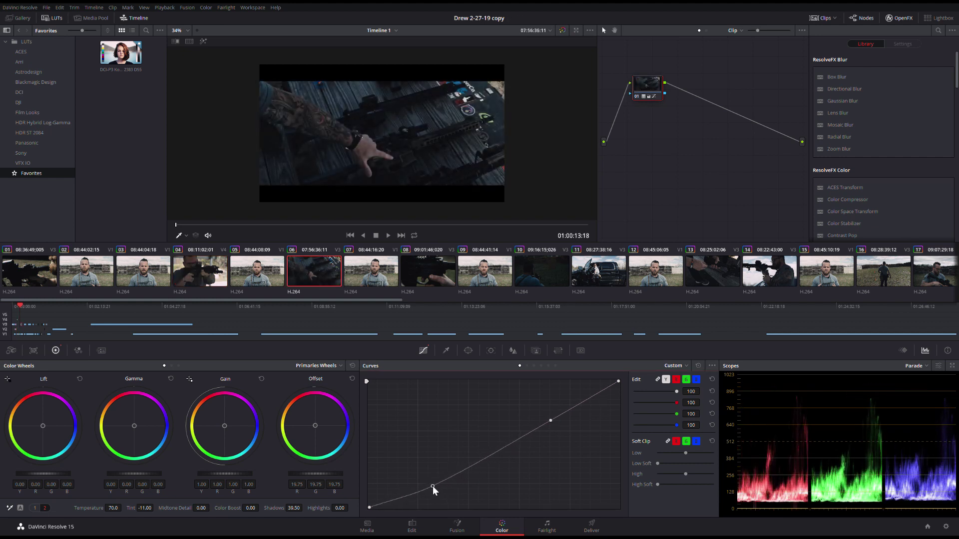
pyautogui.click(408, 270)
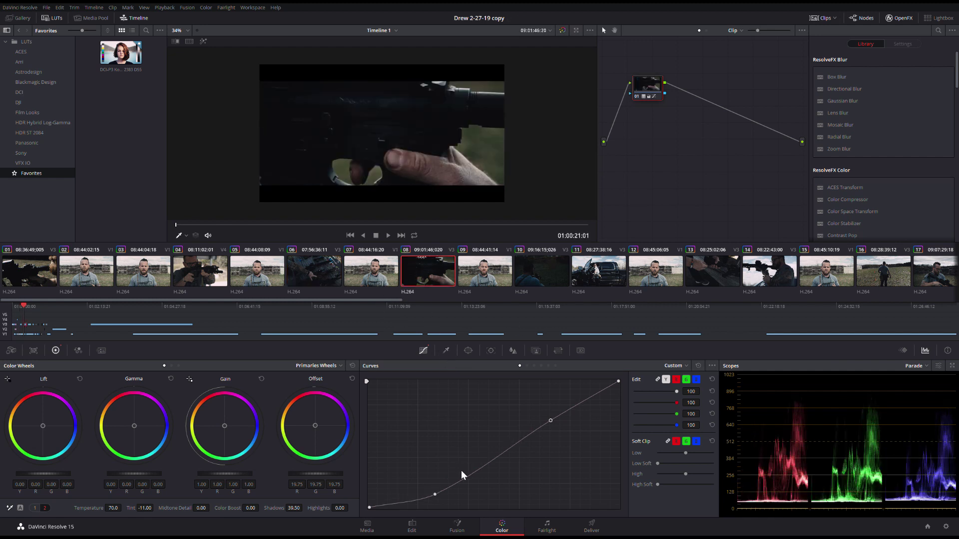
pyautogui.moveTo(433, 494); pyautogui.dragTo(432, 488)
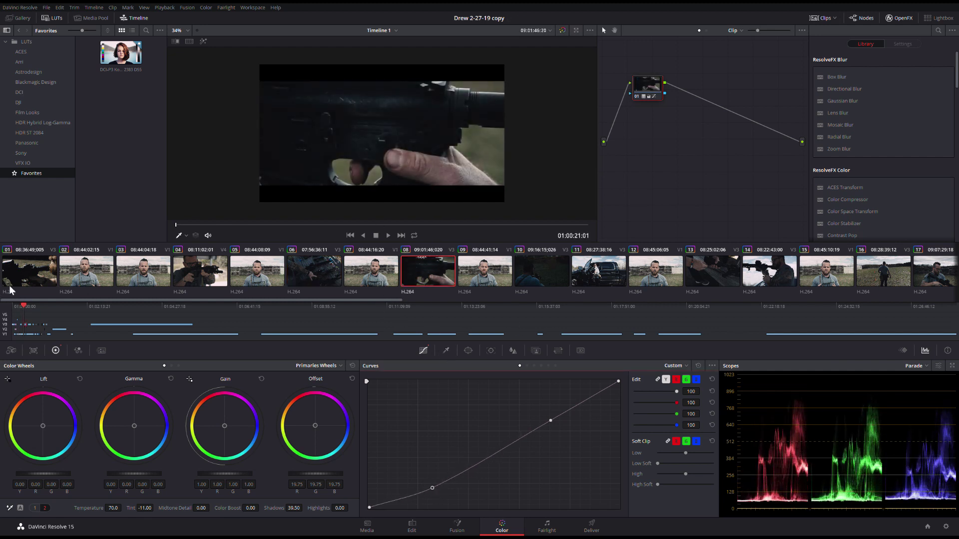
pyautogui.click(35, 508)
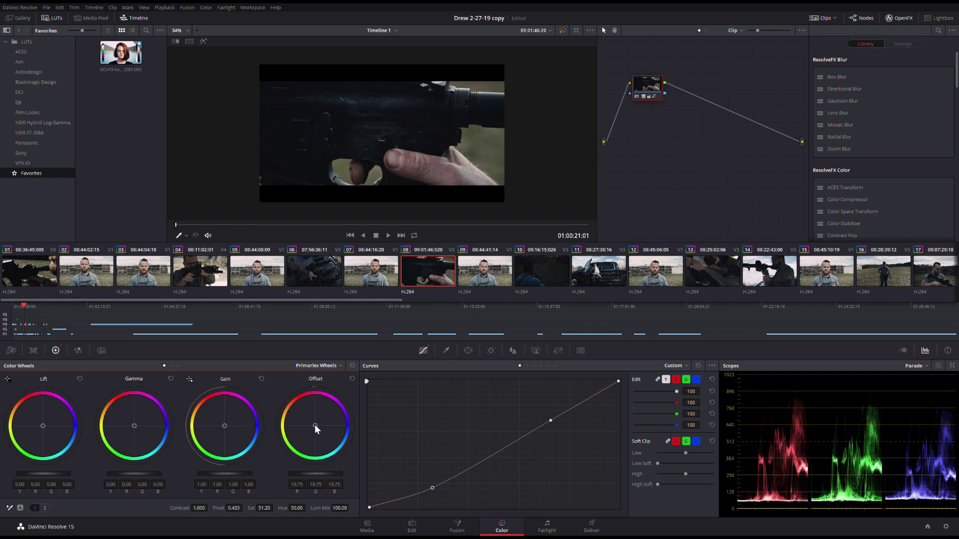
# Step: Tint clip 01 warm orange with the Offset wheel, then select clips 04 and 06
pyautogui.click(25, 276)
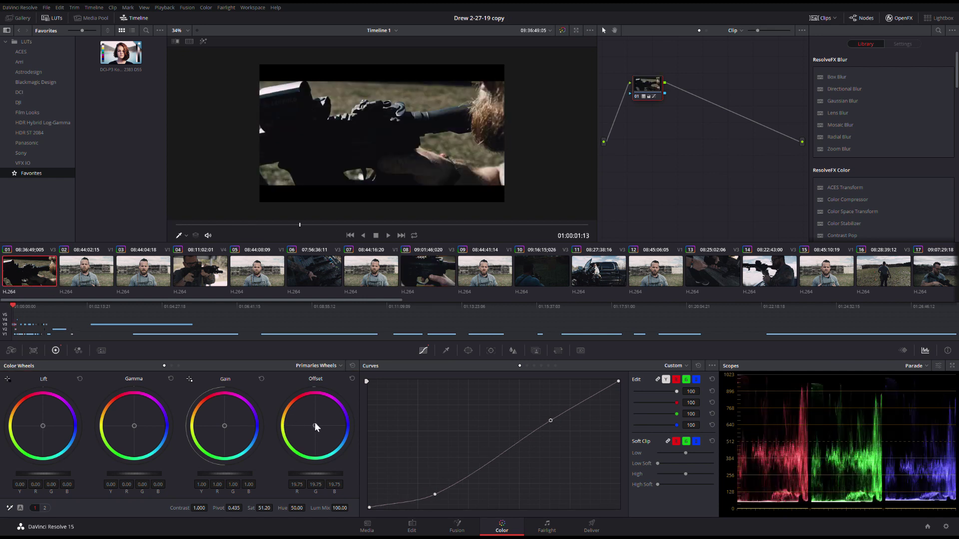
pyautogui.moveTo(314, 427); pyautogui.dragTo(314, 424)
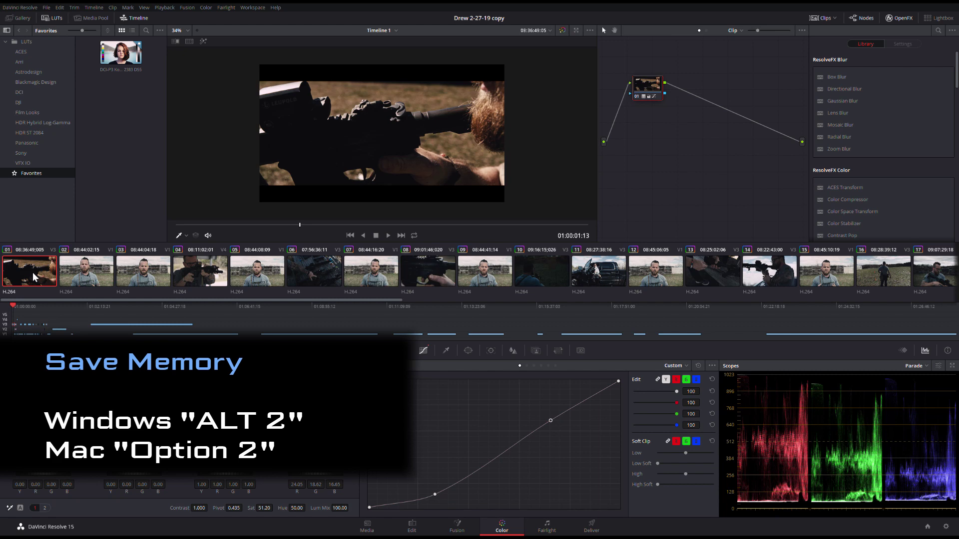
pyautogui.click(195, 278)
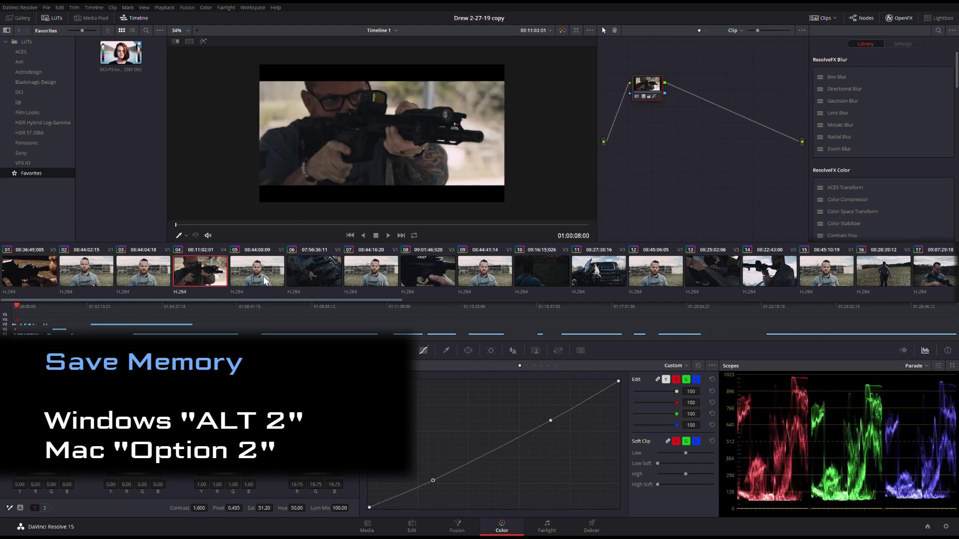
pyautogui.keyDown('ctrl'); pyautogui.click(326, 270); pyautogui.keyUp('ctrl')
# Step: Load the saved orange offset memory (Ctrl+2) onto clips 04, 06 and 08
pyautogui.keyDown('ctrl'); pyautogui.click(438, 277); pyautogui.keyUp('ctrl')
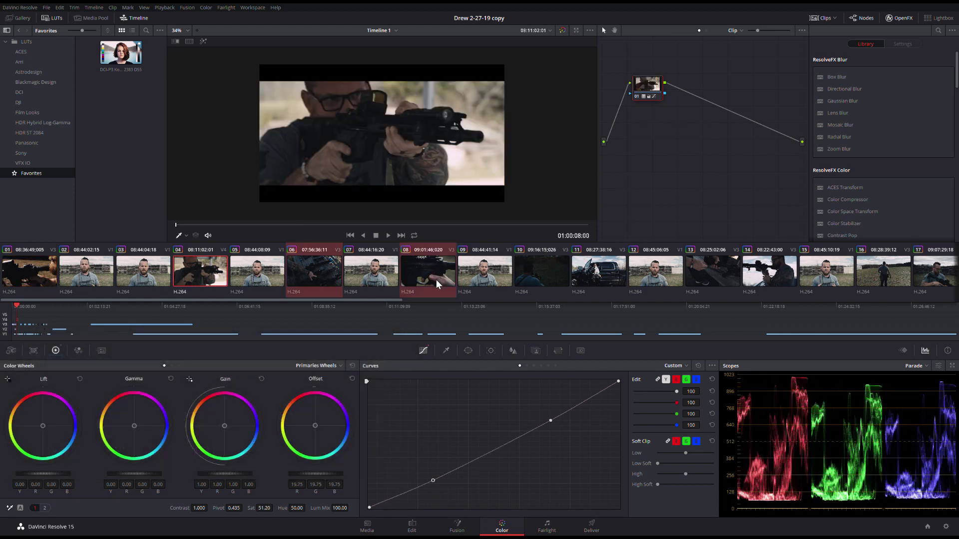
pyautogui.hotkey('ctrl', '2')
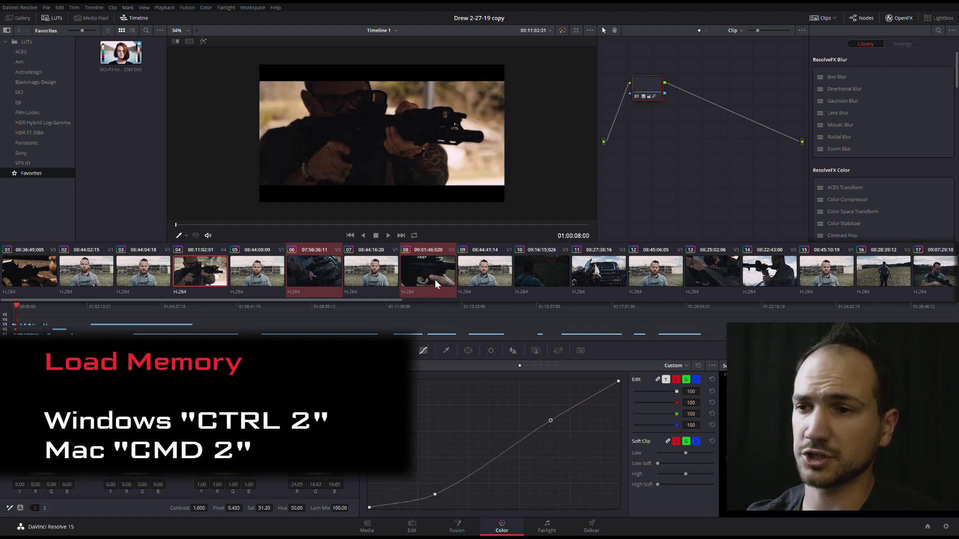
pyautogui.click(197, 283)
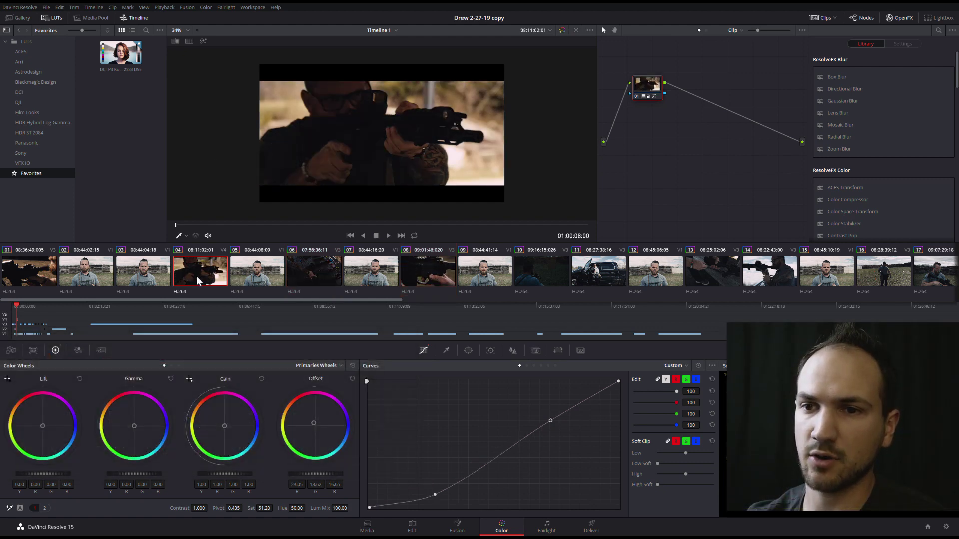
# Step: Raise the lower curve point again on clips 04 and 06, then move to clip 08
pyautogui.moveTo(435, 494); pyautogui.dragTo(432, 487)
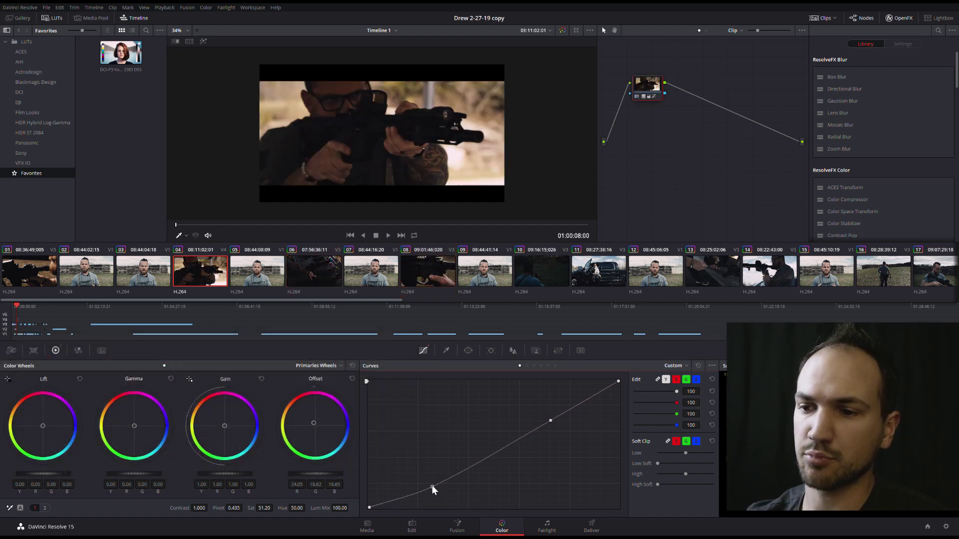
pyautogui.click(327, 263)
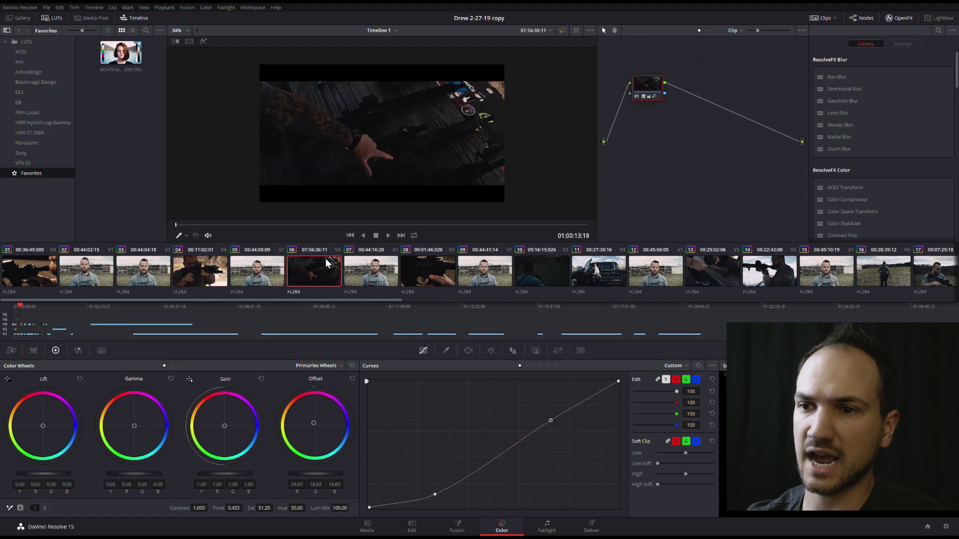
pyautogui.click(434, 494)
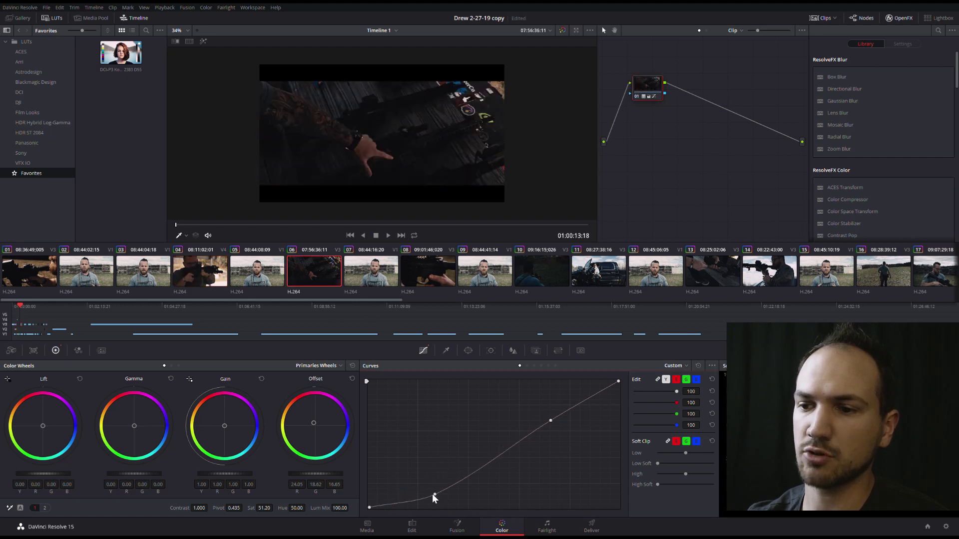
pyautogui.moveTo(433, 494)
pyautogui.mouseDown()
pyautogui.moveTo(432, 478)
pyautogui.moveTo(430, 486)
pyautogui.mouseUp()
pyautogui.click(412, 260)
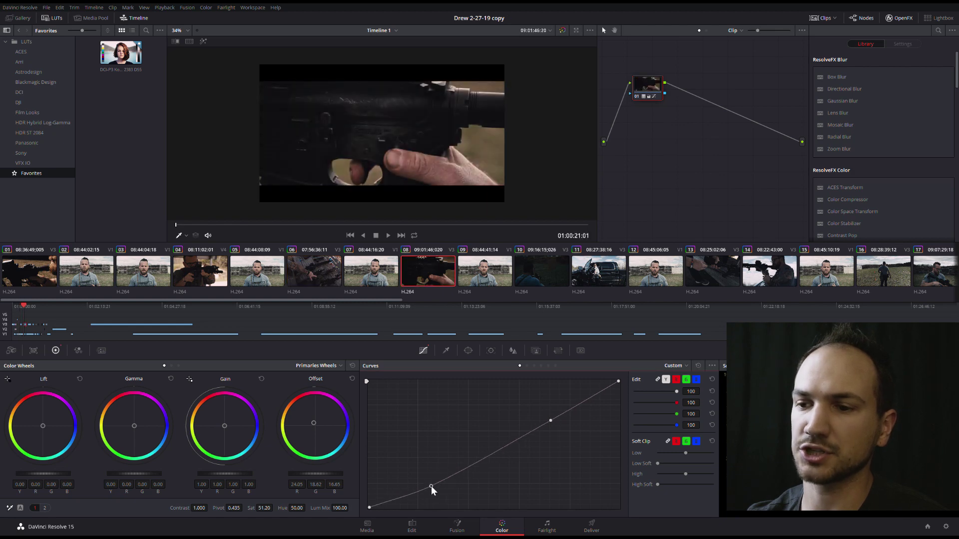